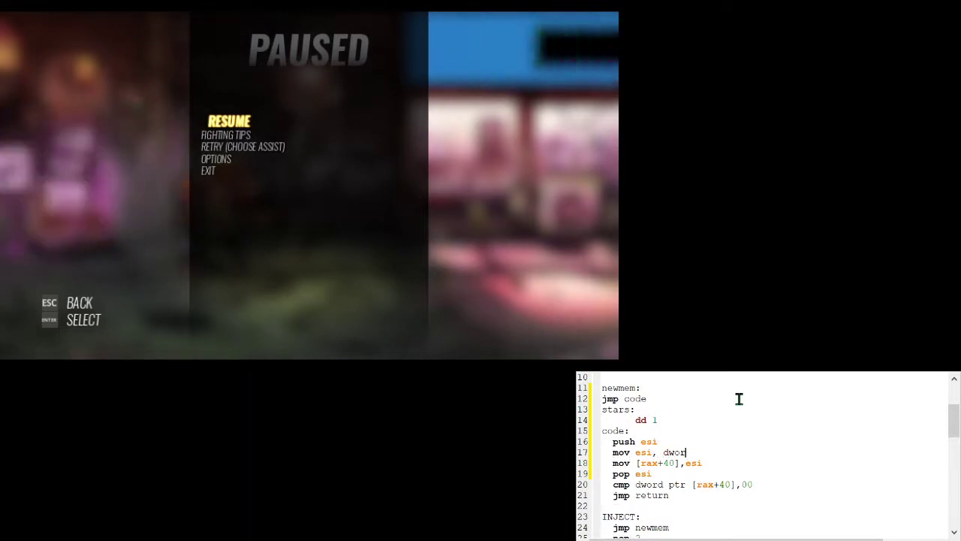
pyautogui.write('d ptr[')
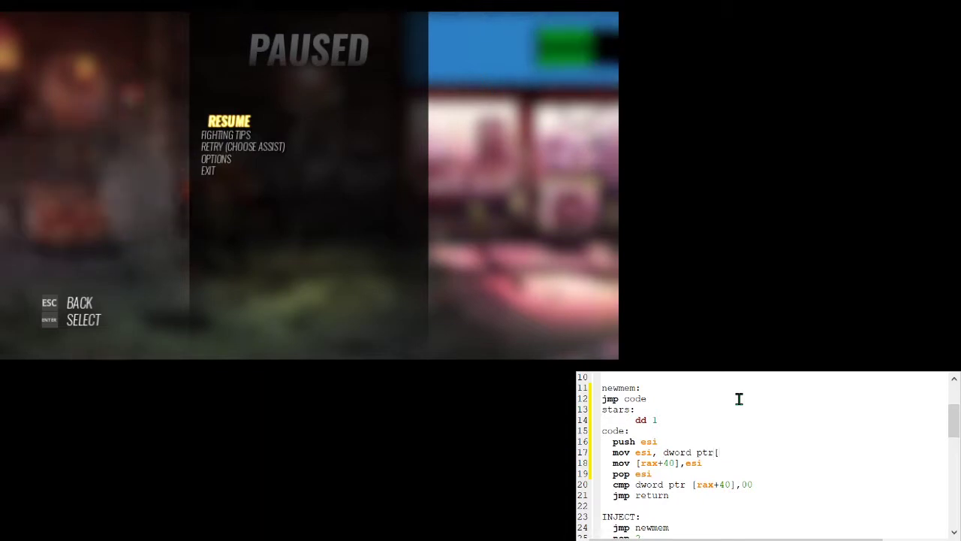
pyautogui.write('sttars')
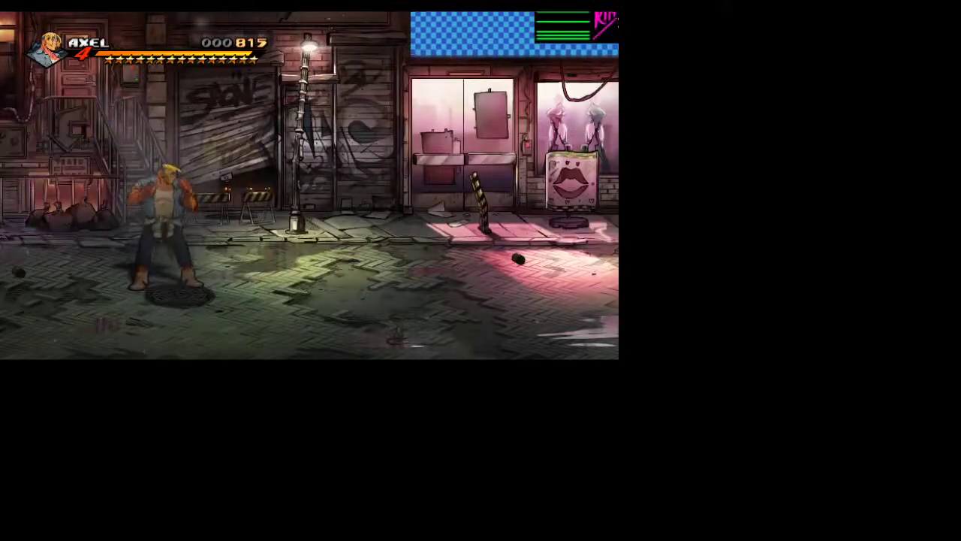
# Unleash Axel's fiery star special, then pummel the yellow-jacket enemy into a 9-hit combo
pyautogui.press('x')
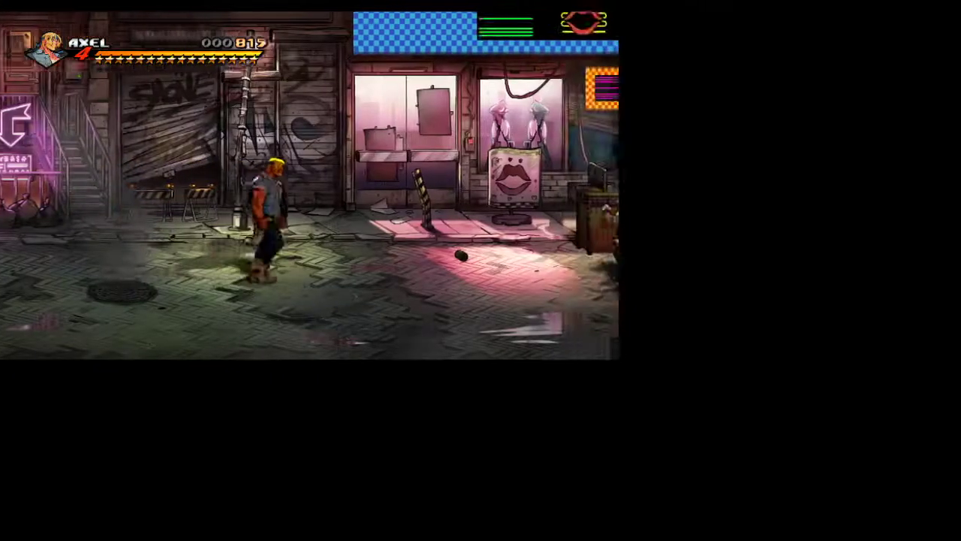
pyautogui.press('x')
pyautogui.press('x')
pyautogui.press('x')
pyautogui.press('x')
pyautogui.press('x')
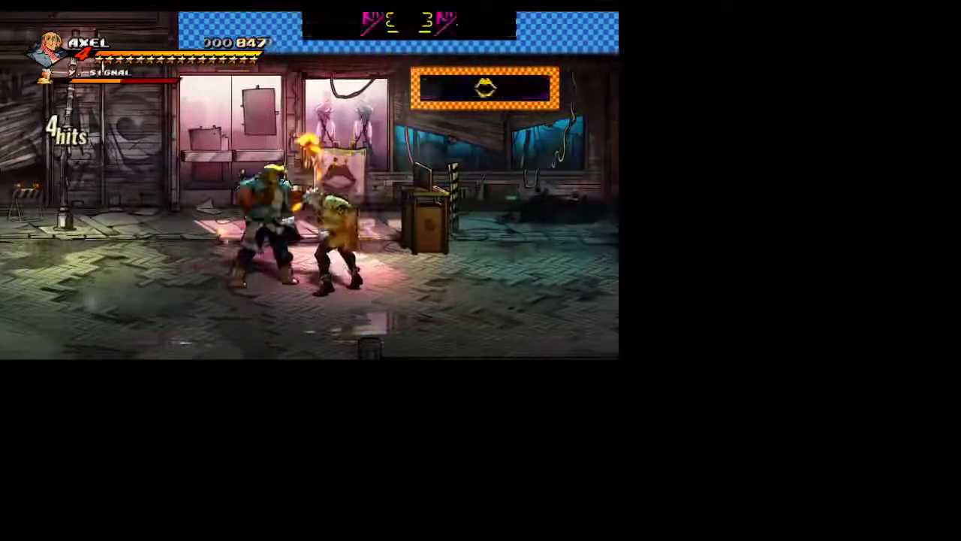
pyautogui.press('x')
pyautogui.press('x')
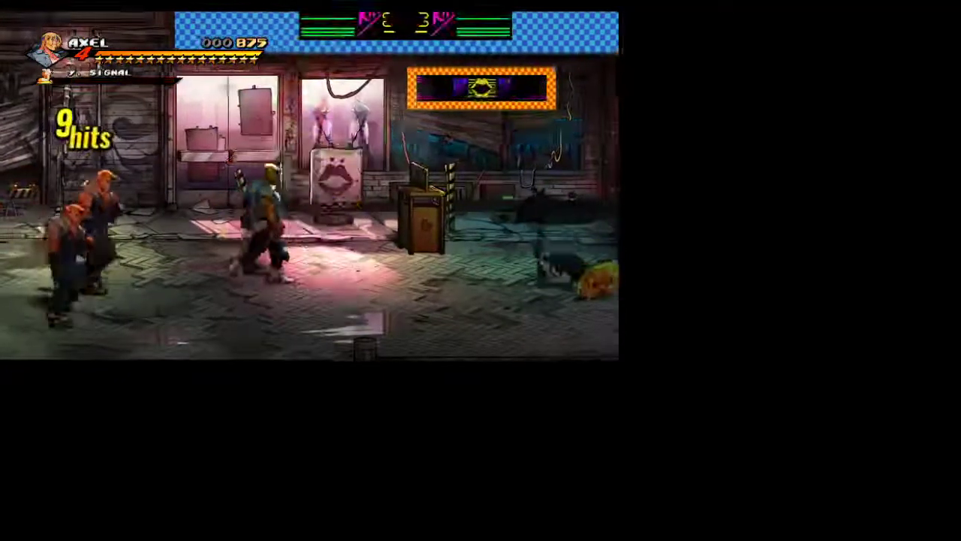